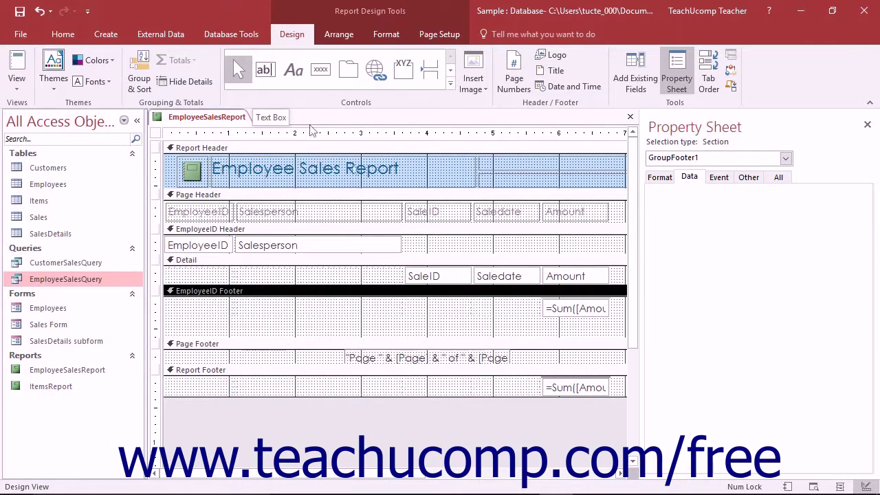
# Draw an unbound text box under the EmployeeID Footer's Sum of Amount total and show its Data properties
pyautogui.click(550, 310)
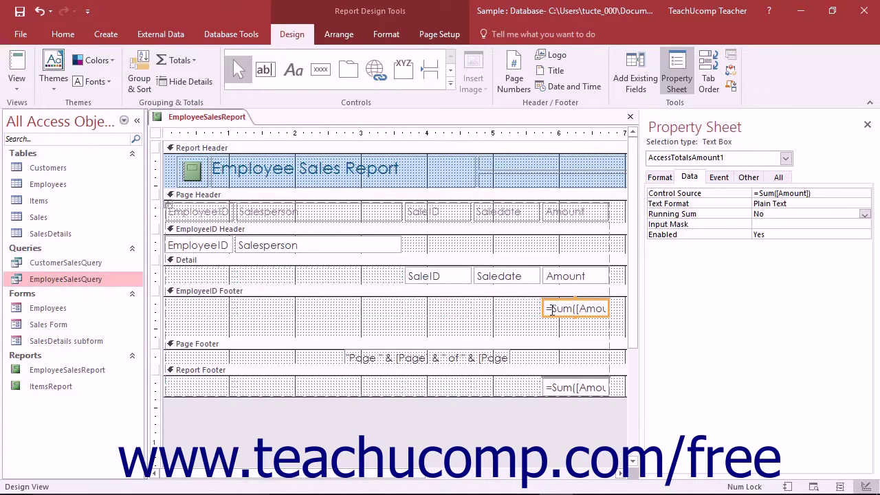
pyautogui.click(522, 330)
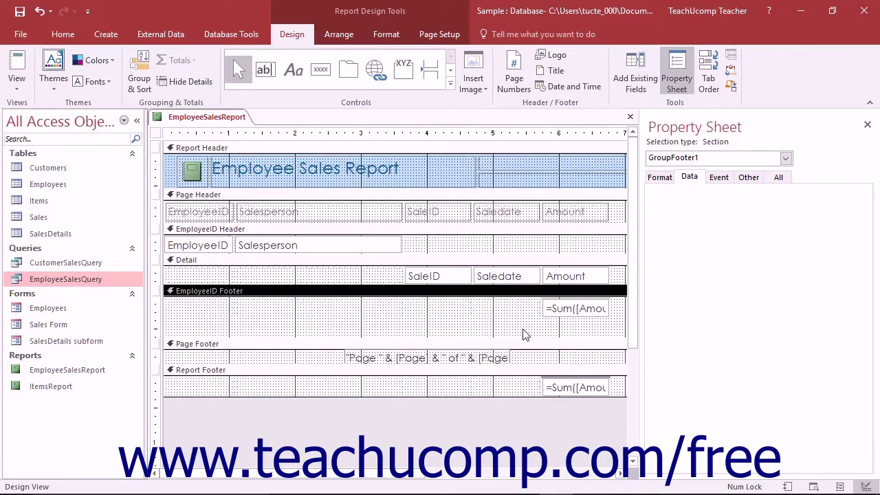
pyautogui.click(269, 75)
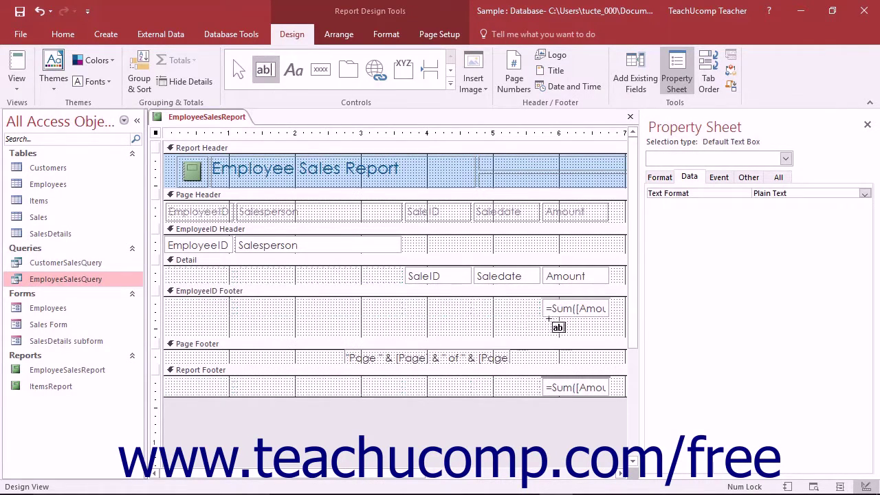
pyautogui.moveTo(544, 320); pyautogui.dragTo(608, 337)
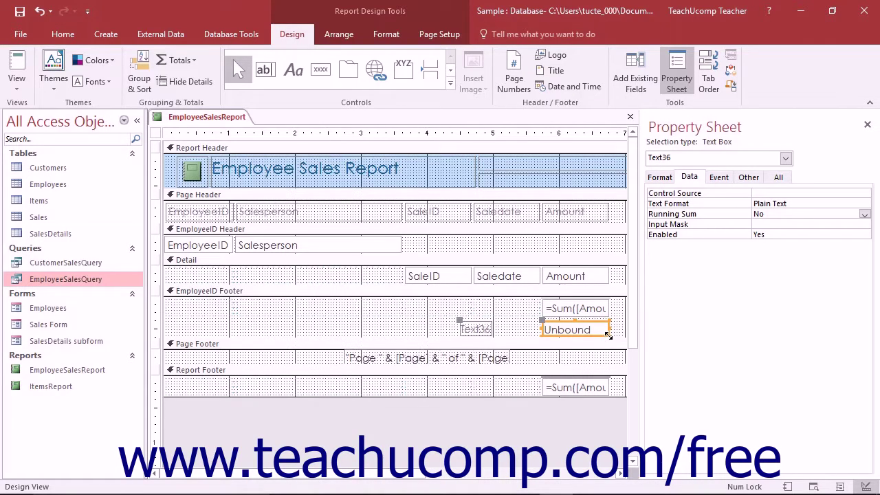
pyautogui.click(691, 177)
pyautogui.click(757, 193)
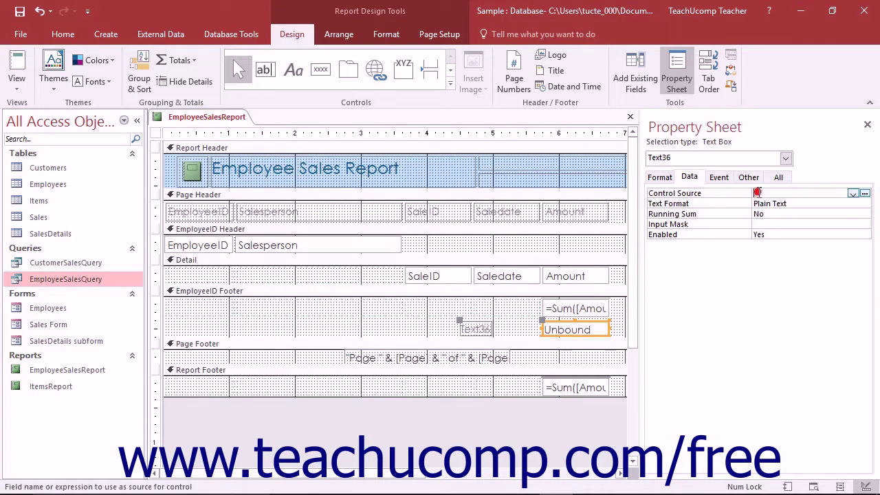
# In the Expression Builder for the Control Source, insert the Avg function from Built-In Functions
pyautogui.click(865, 194)
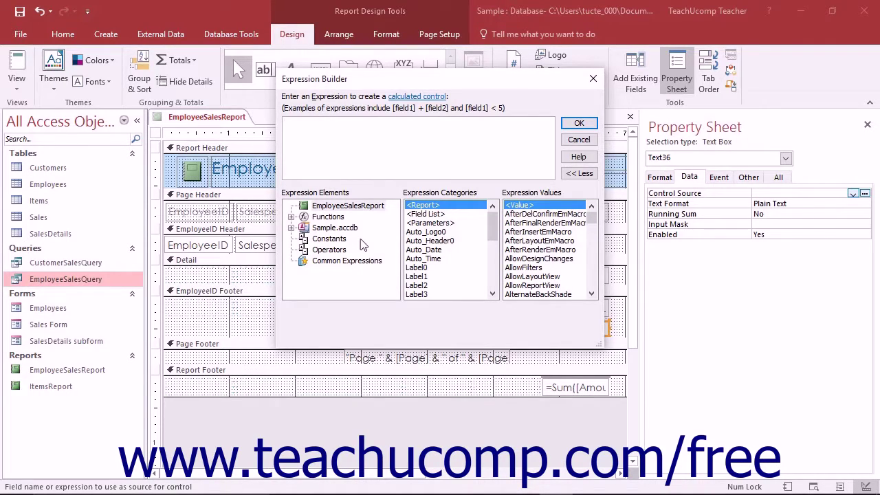
pyautogui.click(328, 217)
pyautogui.click(291, 217)
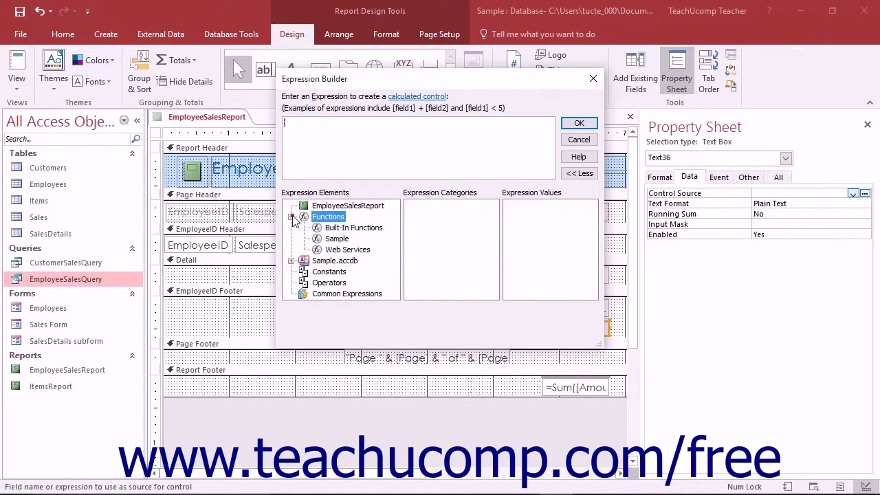
pyautogui.click(353, 228)
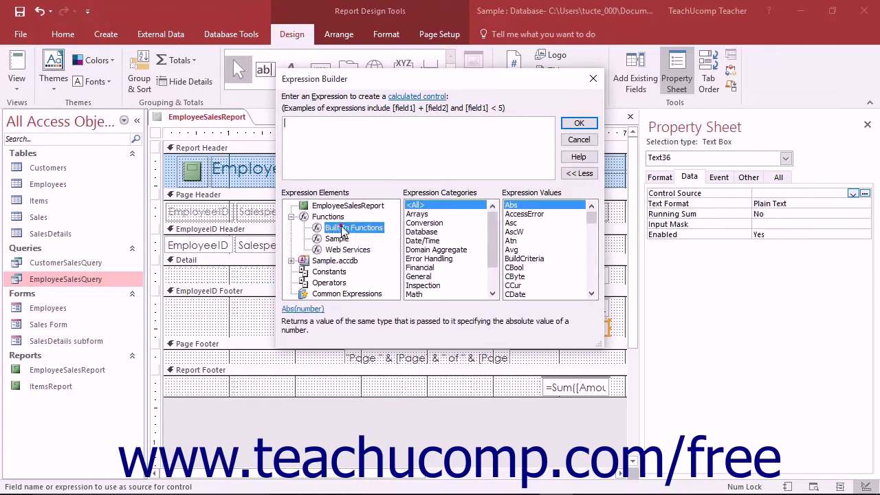
pyautogui.click(415, 205)
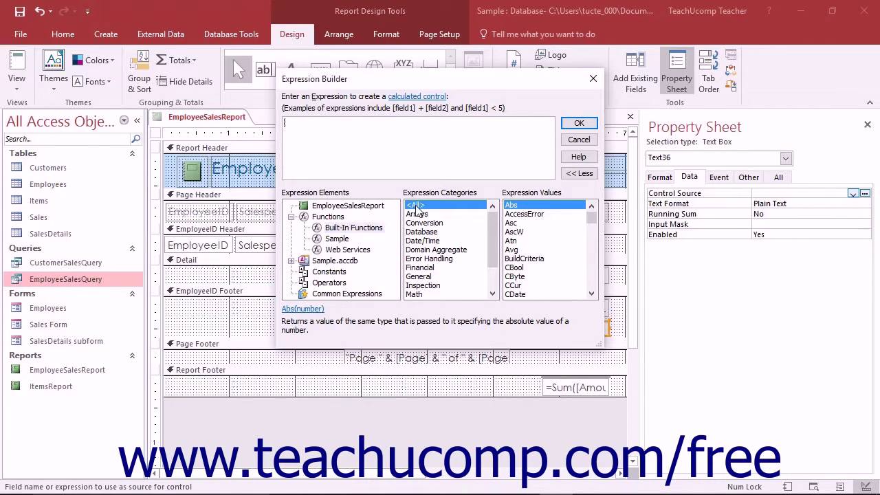
pyautogui.doubleClick(512, 250)
# Replace Avg's placeholder with the Amount field and prefix '=' to make =Avg([Amount])
pyautogui.click(331, 123)
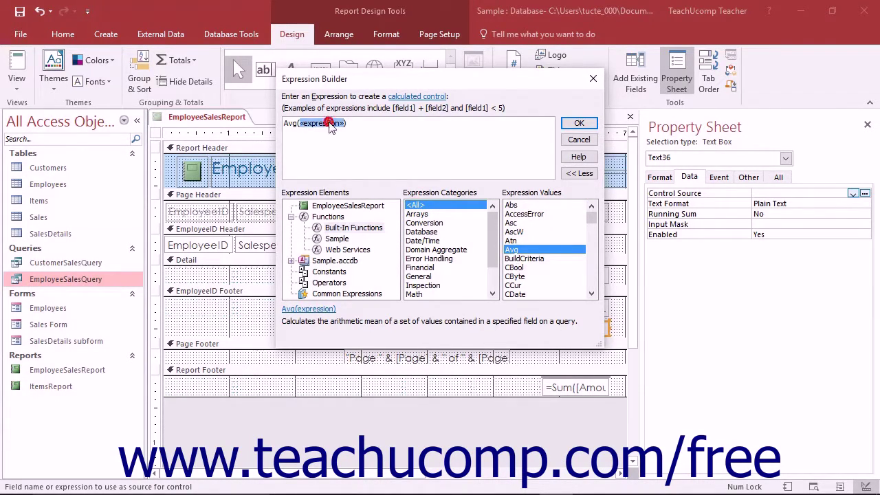
pyautogui.click(335, 206)
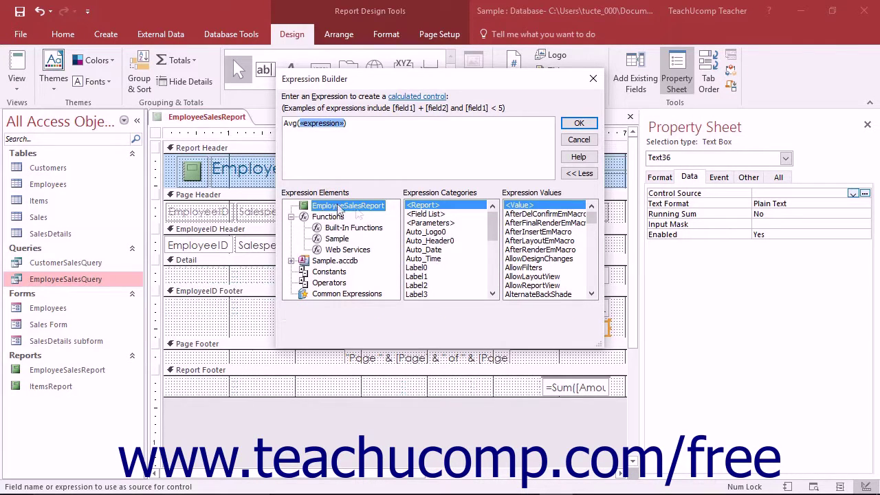
pyautogui.click(450, 214)
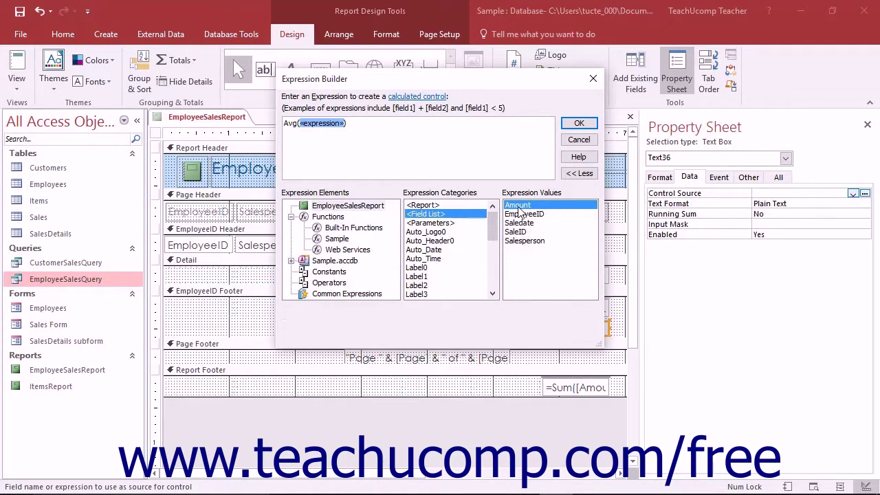
pyautogui.doubleClick(517, 206)
pyautogui.click(286, 126)
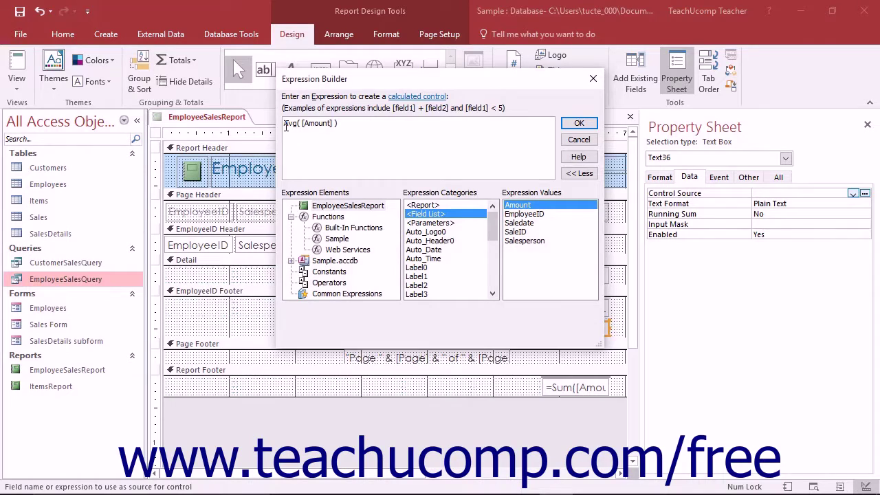
pyautogui.write('=')
pyautogui.click(576, 124)
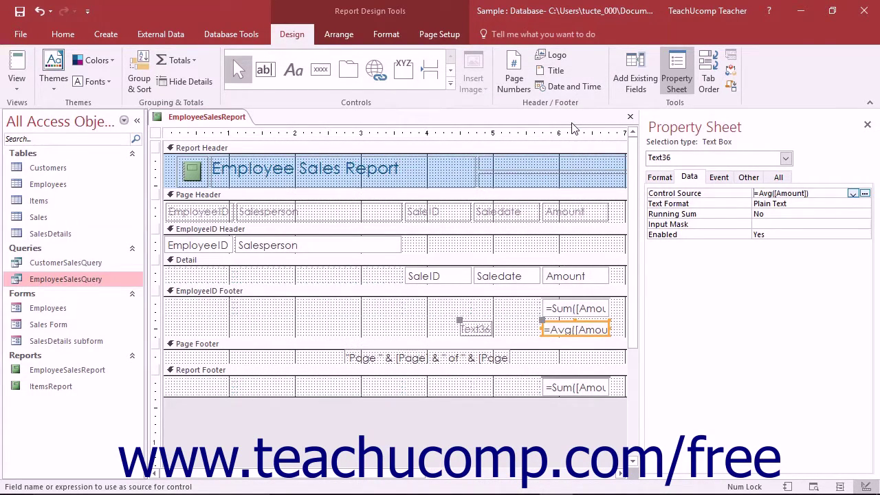
pyautogui.click(515, 296)
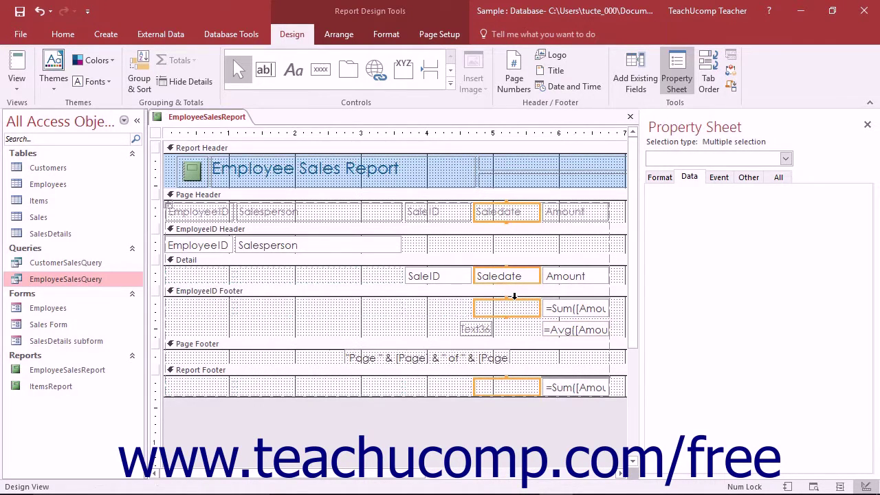
pyautogui.click(19, 67)
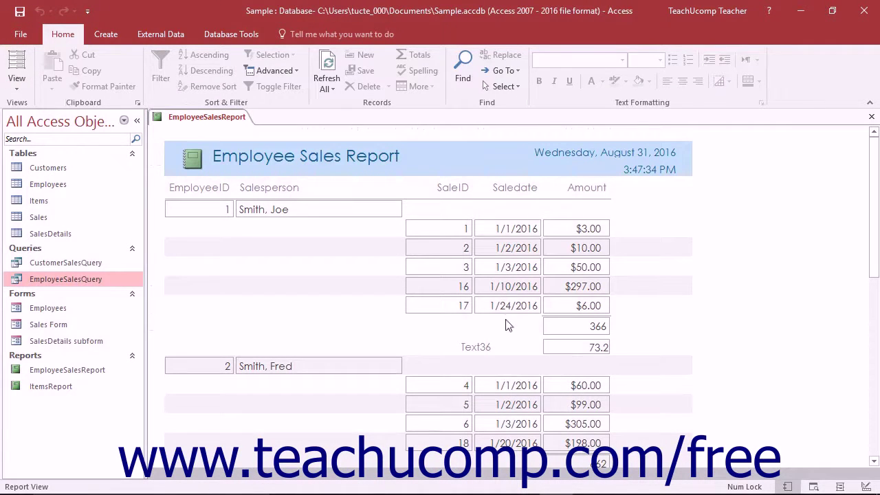
pyautogui.scroll(-10, 509, 327)
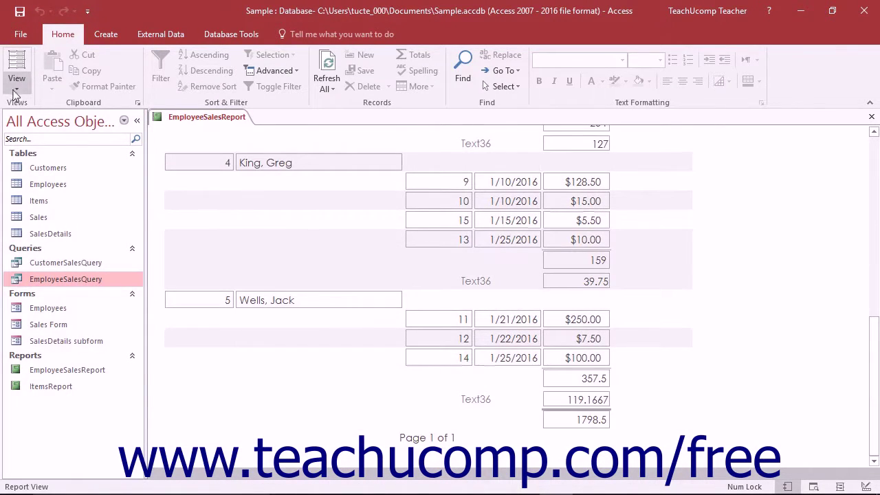
pyautogui.click(13, 88)
pyautogui.click(41, 202)
pyautogui.click(368, 329)
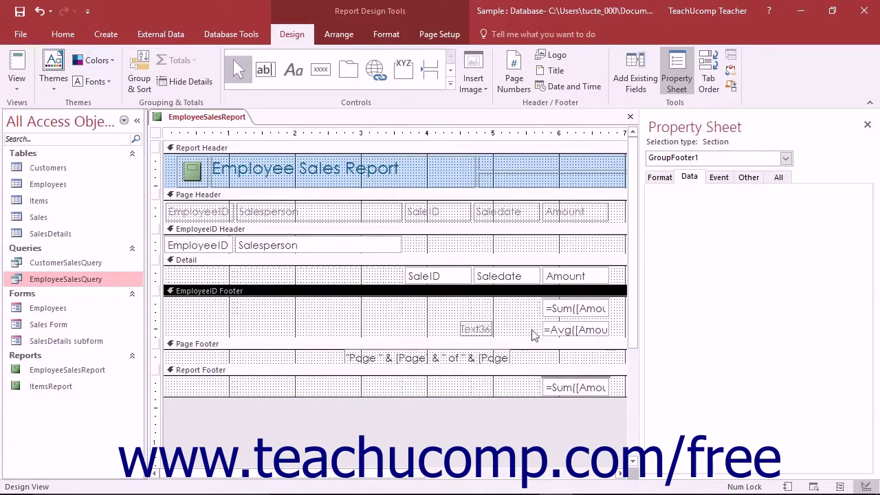
pyautogui.click(561, 309)
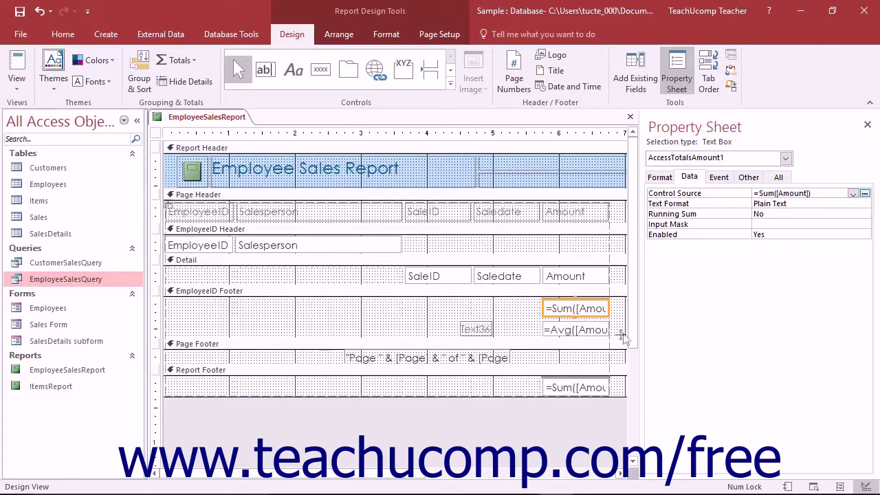
pyautogui.click(591, 388)
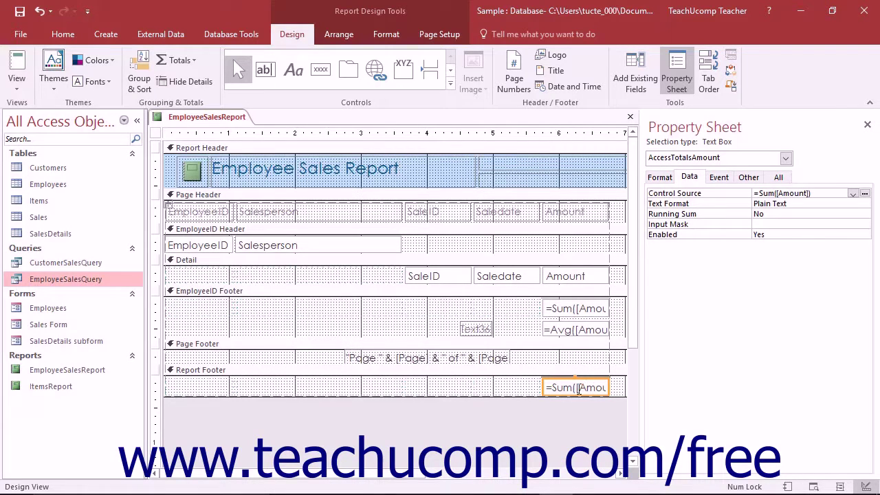
pyautogui.click(573, 310)
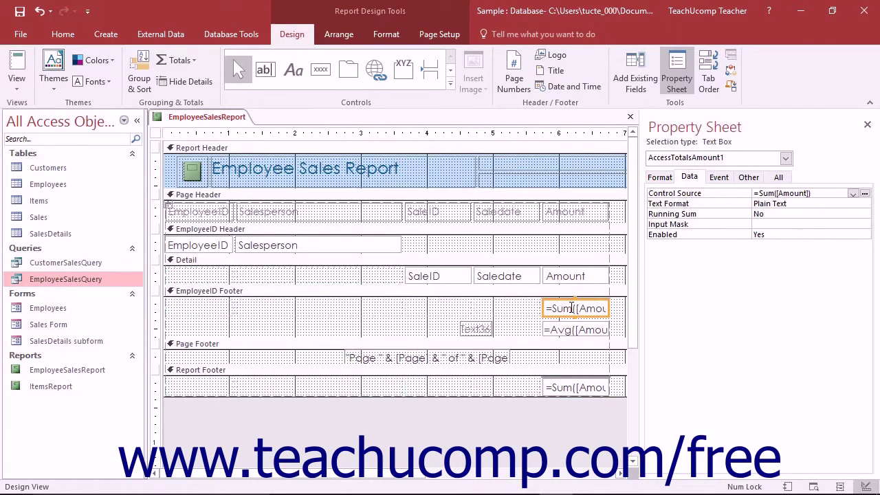
pyautogui.click(765, 195)
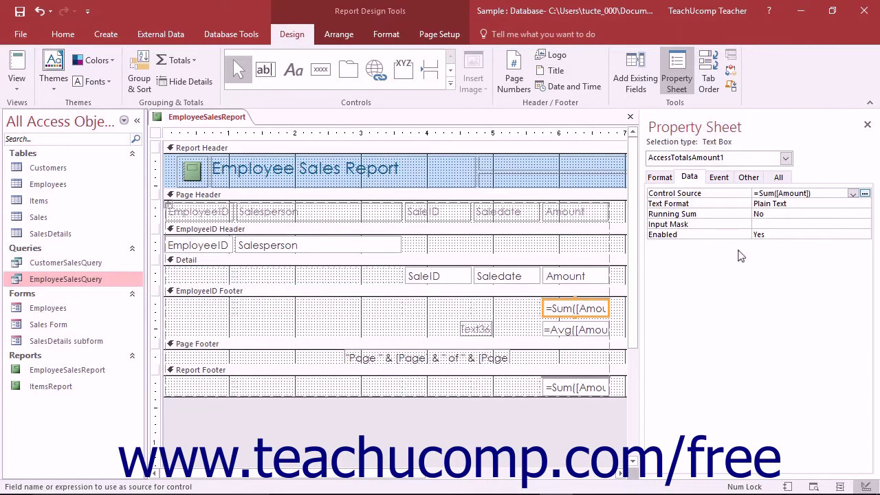
pyautogui.click(532, 345)
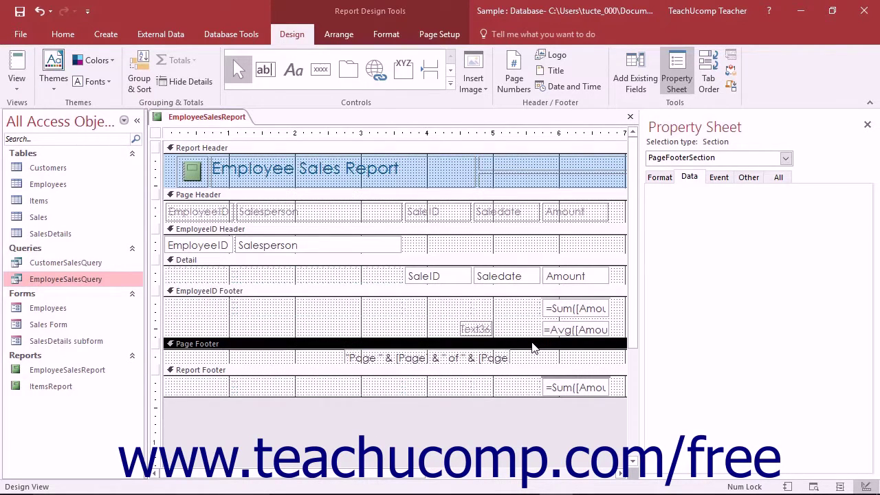
pyautogui.click(573, 313)
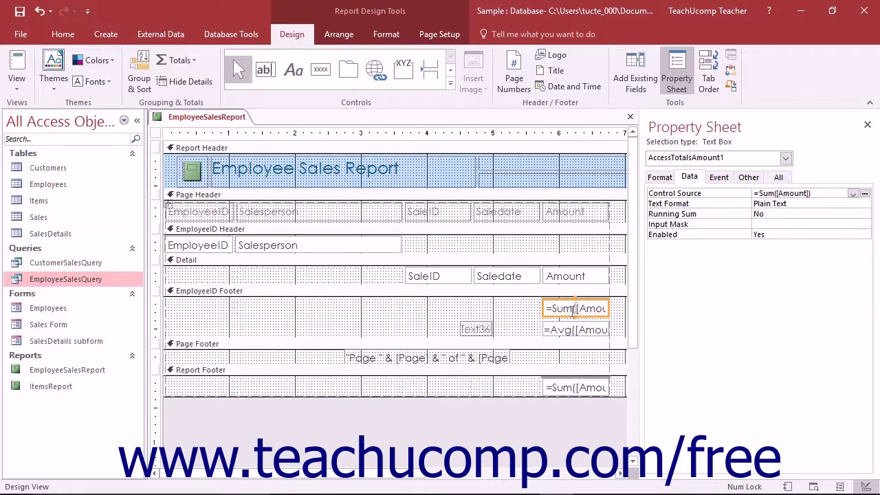
# Set the footer's =Sum([Amount]) text box Running Sum property to Over All
pyautogui.click(692, 178)
pyautogui.click(778, 213)
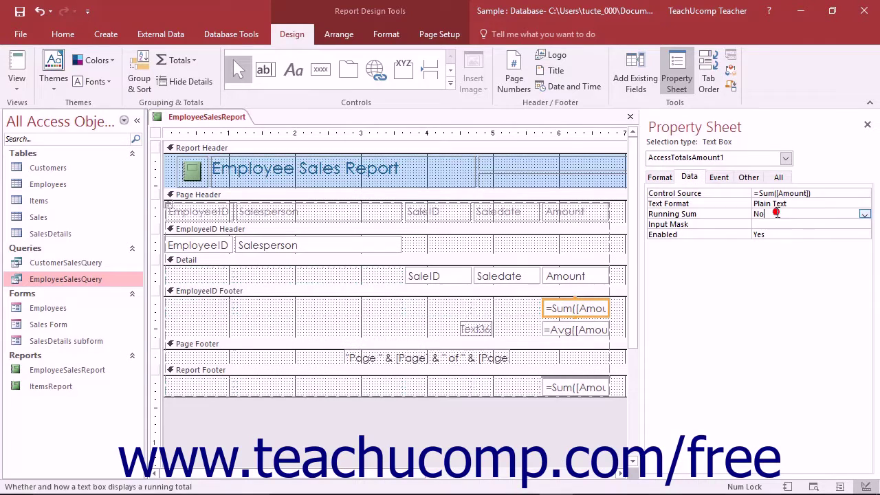
pyautogui.click(864, 215)
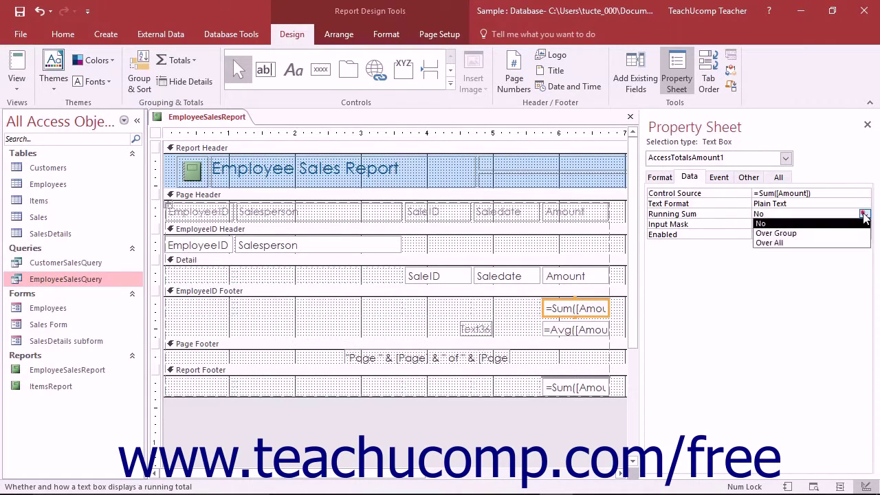
pyautogui.click(824, 244)
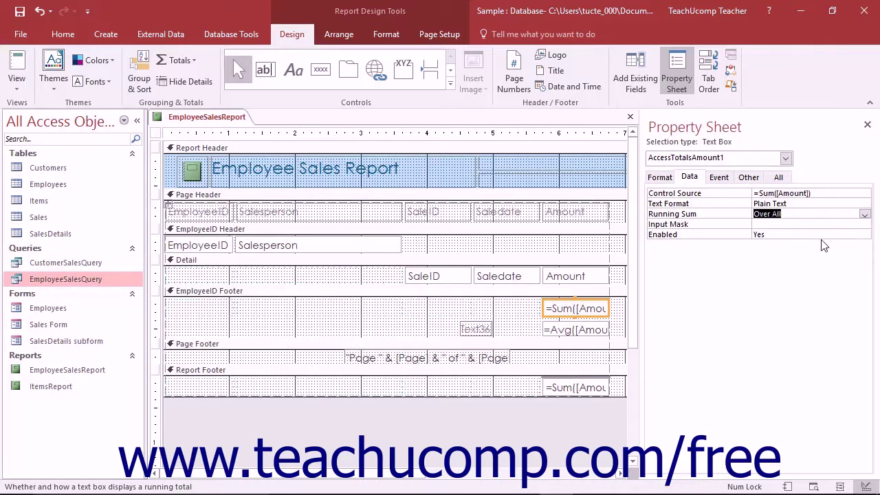